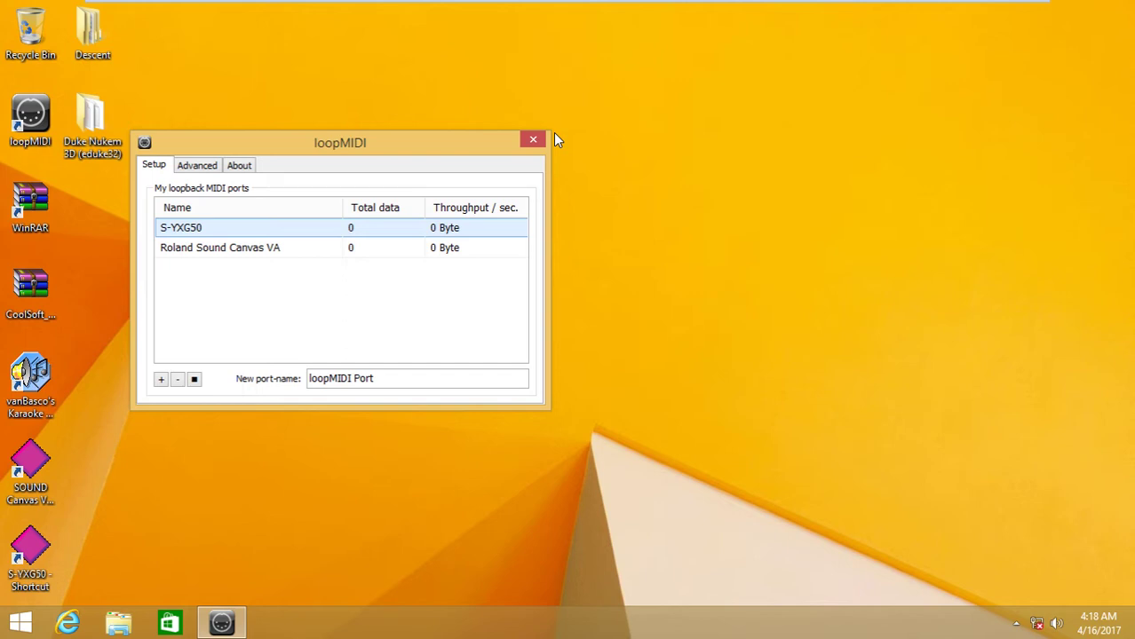
Close the loopMIDI window listing the S-YXG50 and Roland Sound Canvas VA ports.
left_click(533, 140)
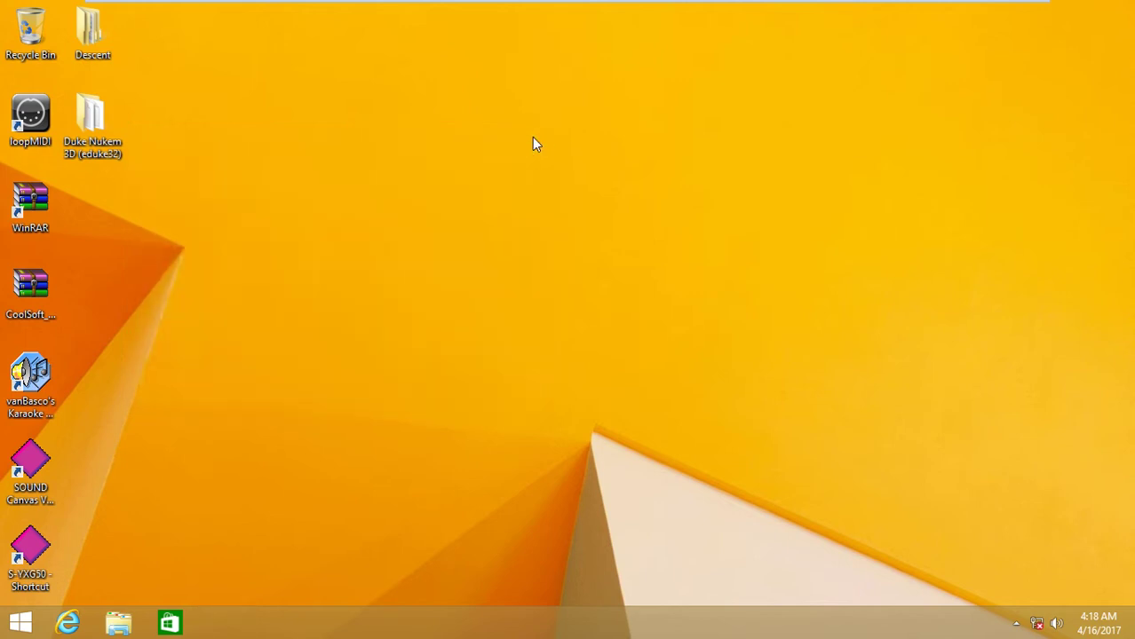
Extract the CoolSoft MIDIMapper setup file from its zip onto the desktop and close WinRAR.
left_click(26, 306)
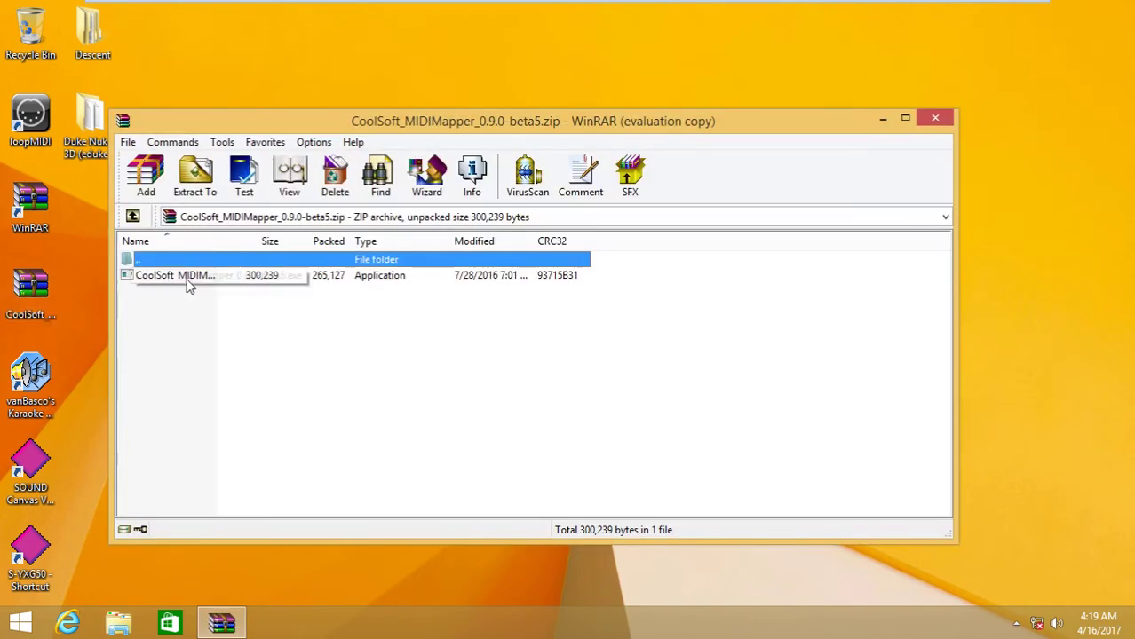
left_click_drag(188, 284, 213, 76)
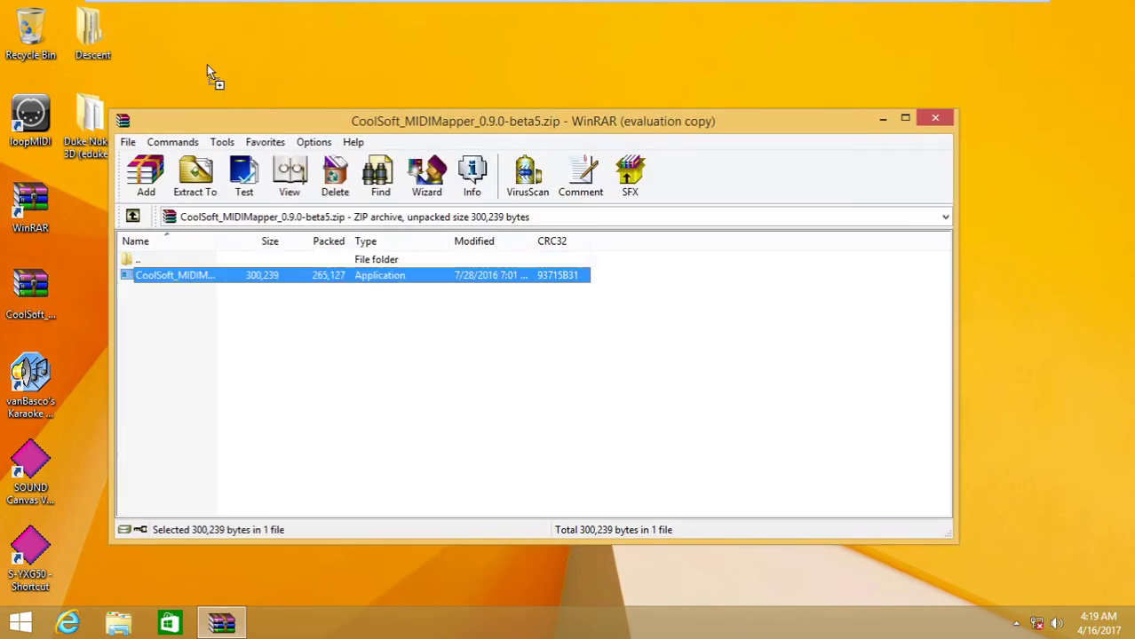
left_click(946, 121)
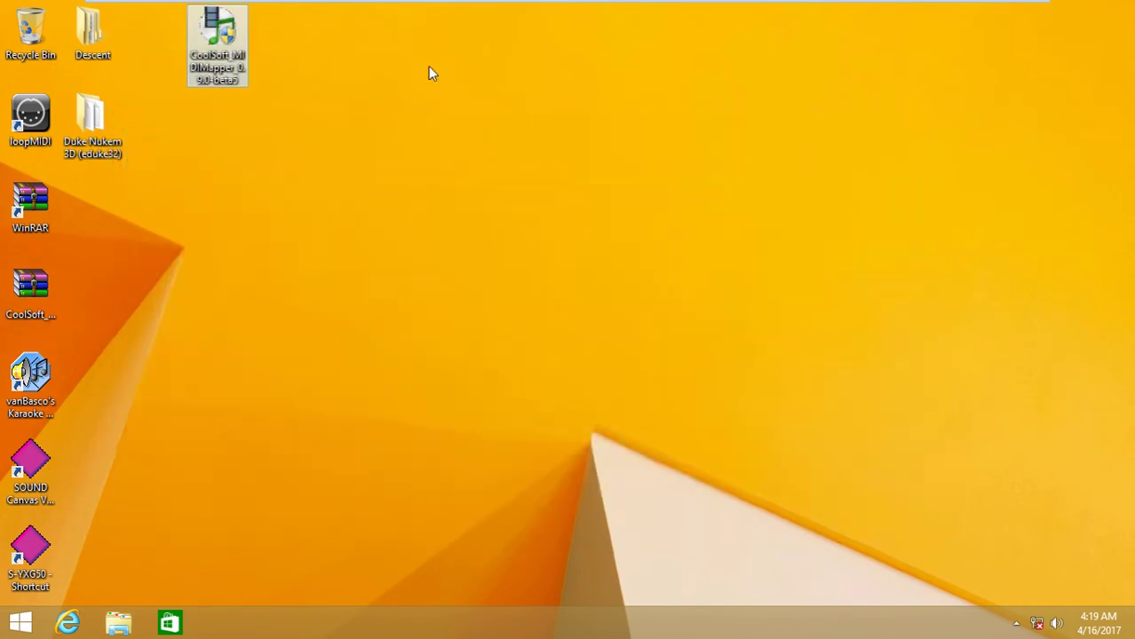
Install CoolSoft MIDIMapper 0.9.0-beta5, dismissing the configurator error, and finish with a Windows restart.
double_click(222, 60)
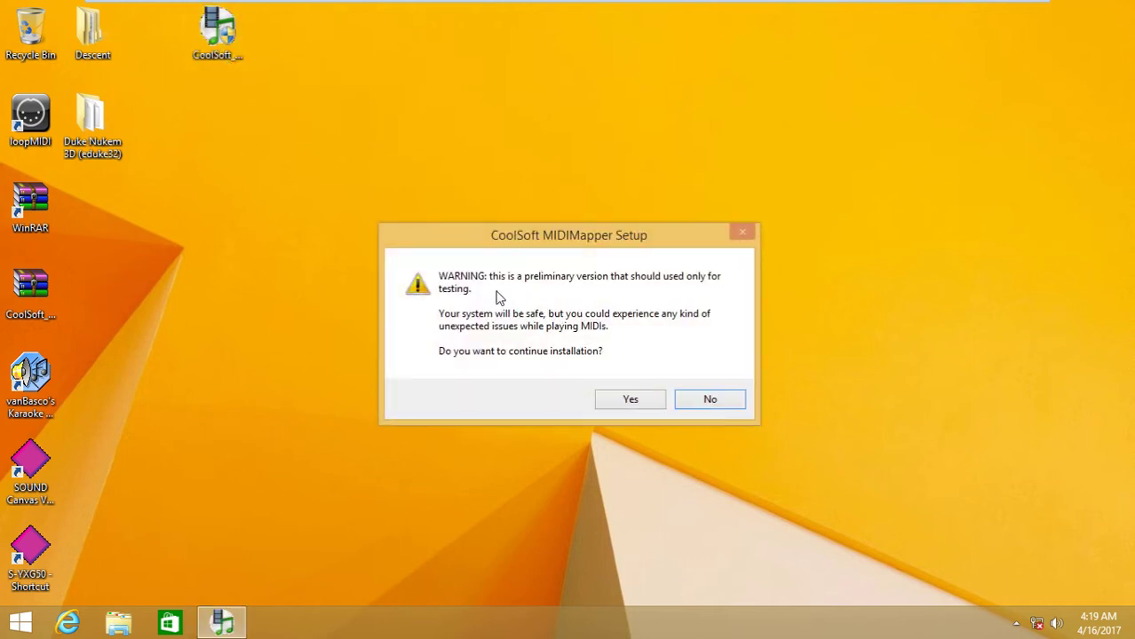
left_click(623, 399)
left_click(659, 444)
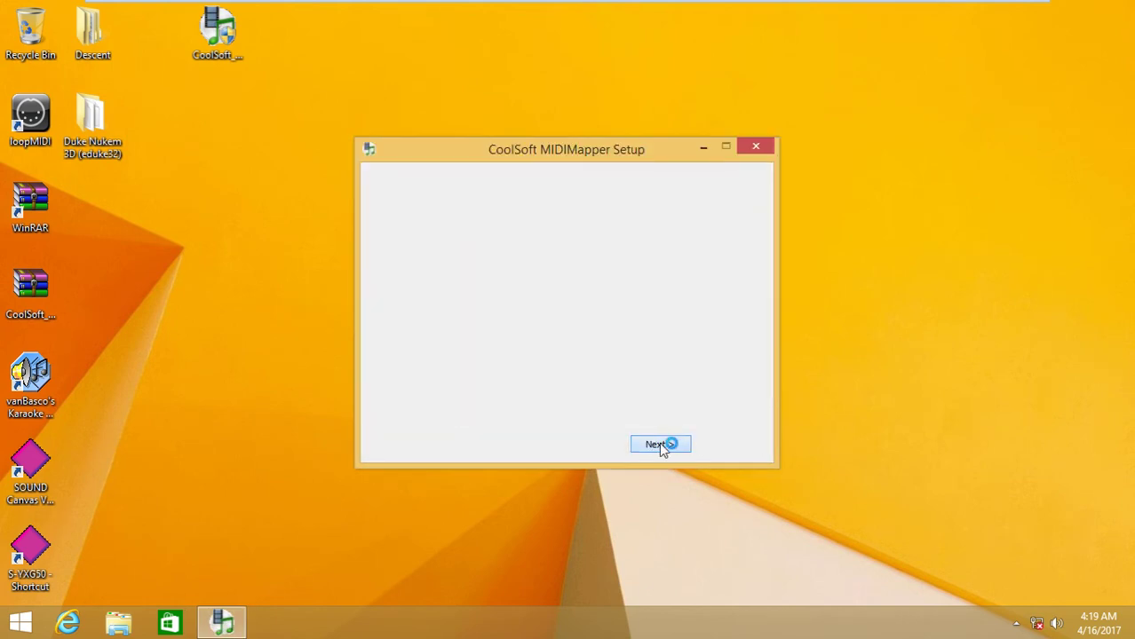
left_click(659, 444)
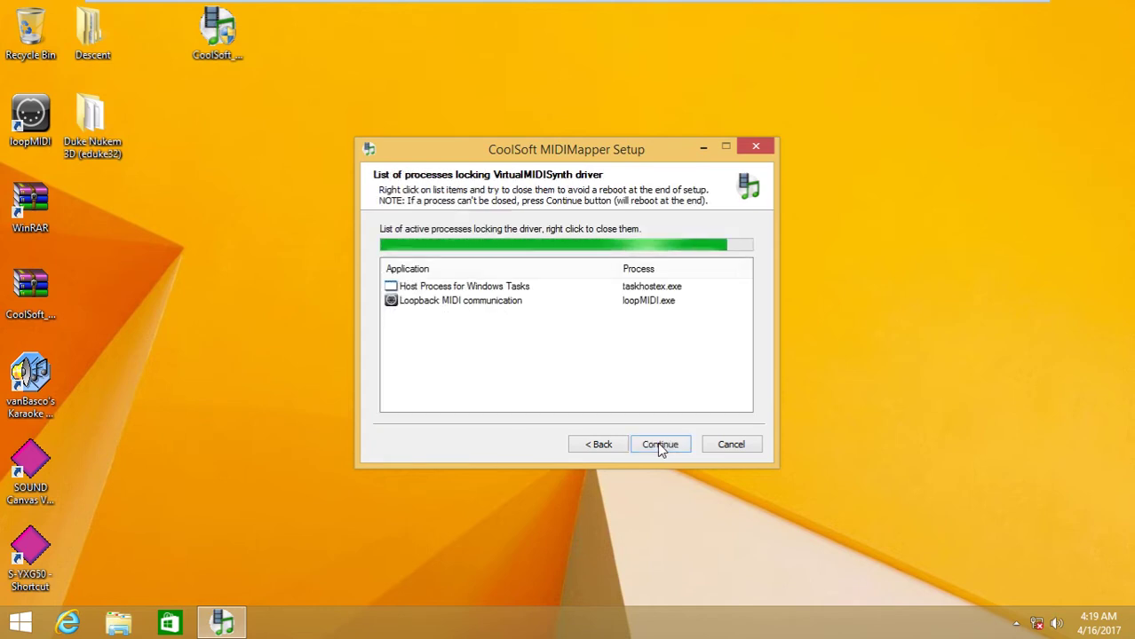
left_click(660, 448)
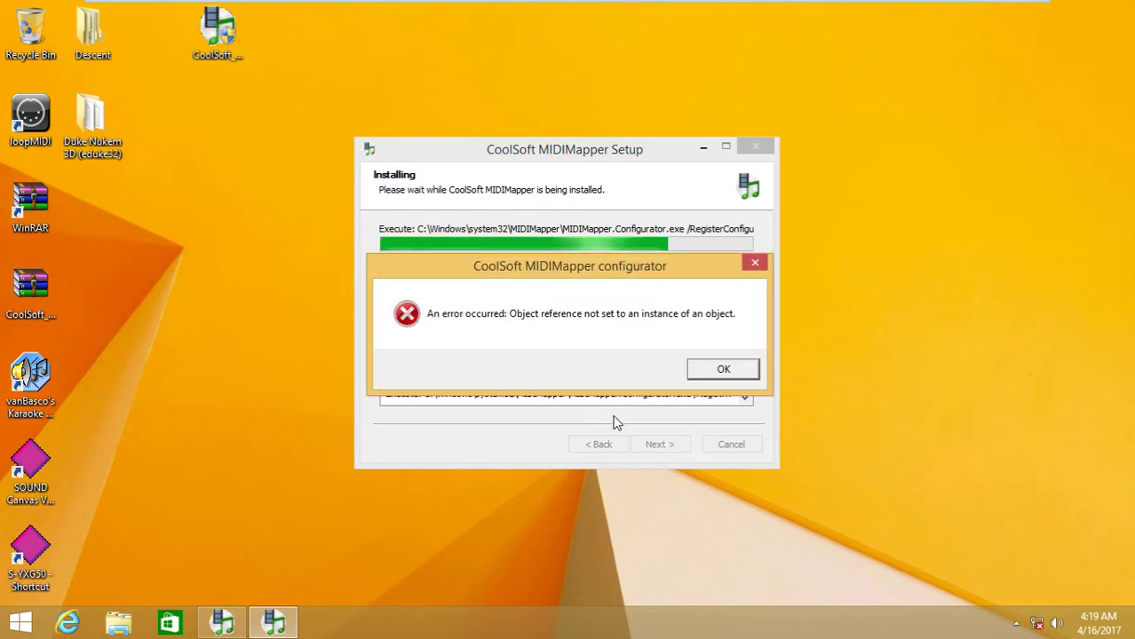
left_click(724, 372)
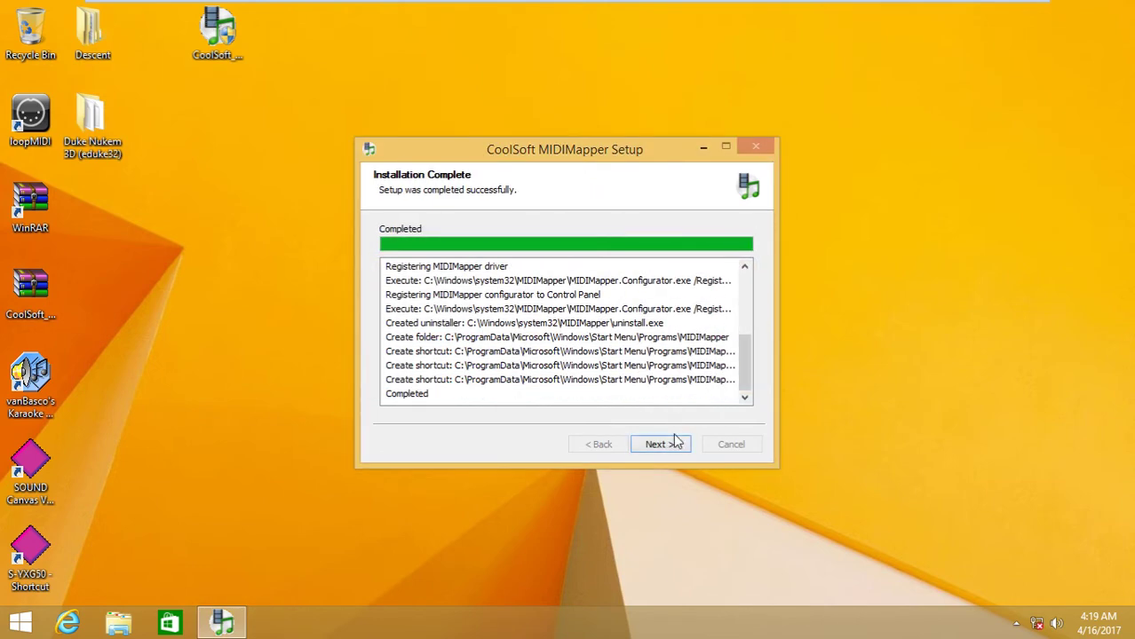
left_click(674, 444)
left_click(666, 440)
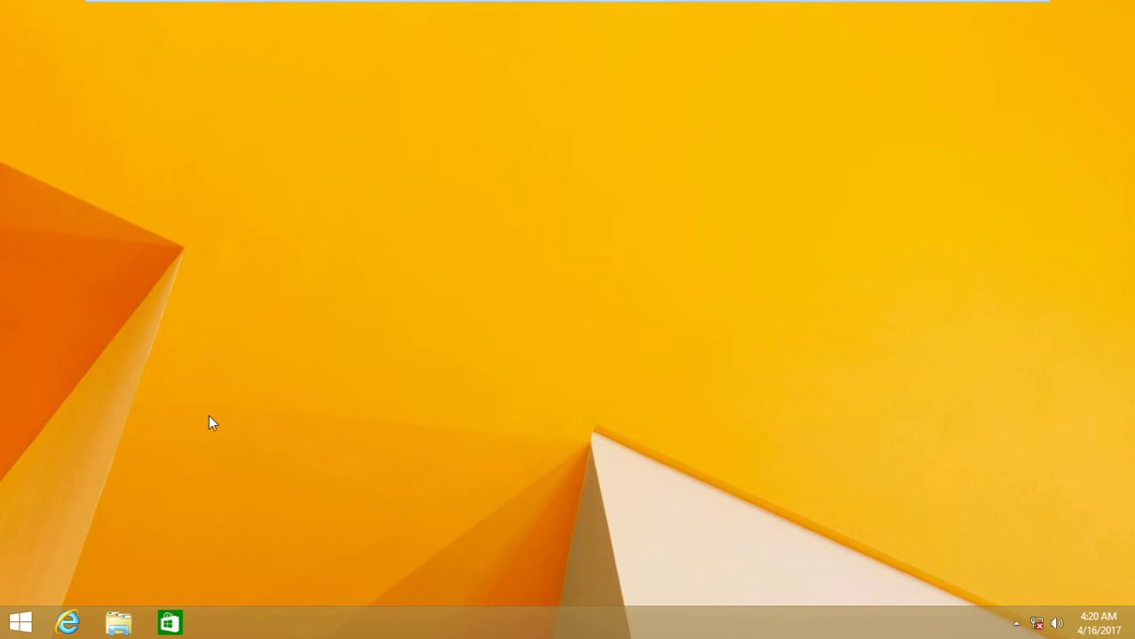
Launch MIDIMapper Configurator via a Start search for 'midi', close loopMIDI, and show hidden tray icons.
left_click(25, 632)
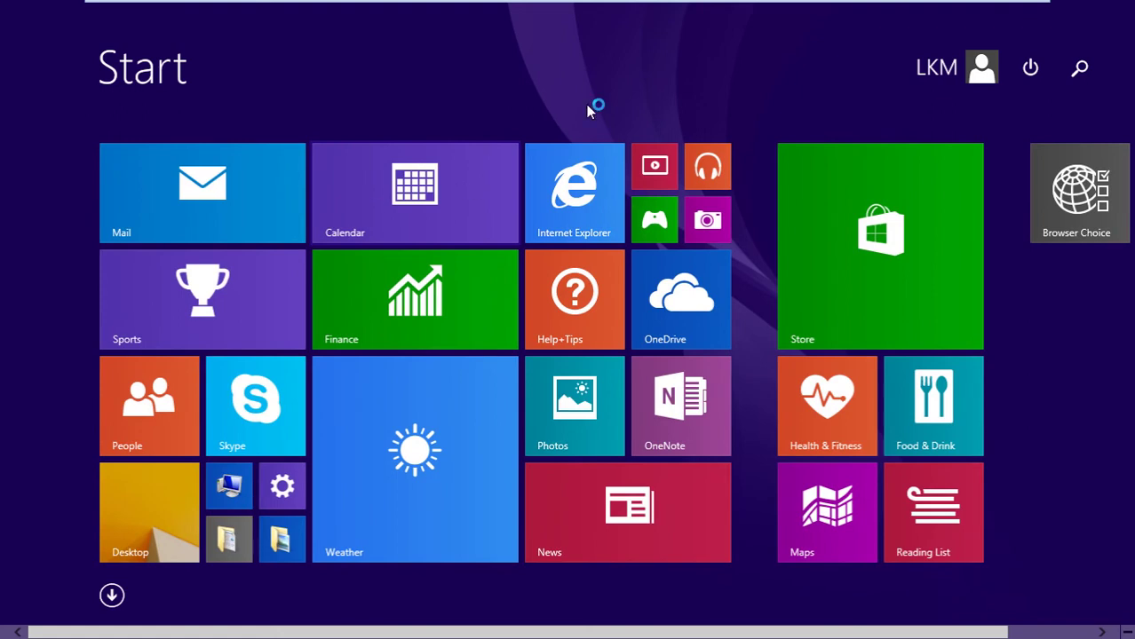
type("midiMapper Configurator")
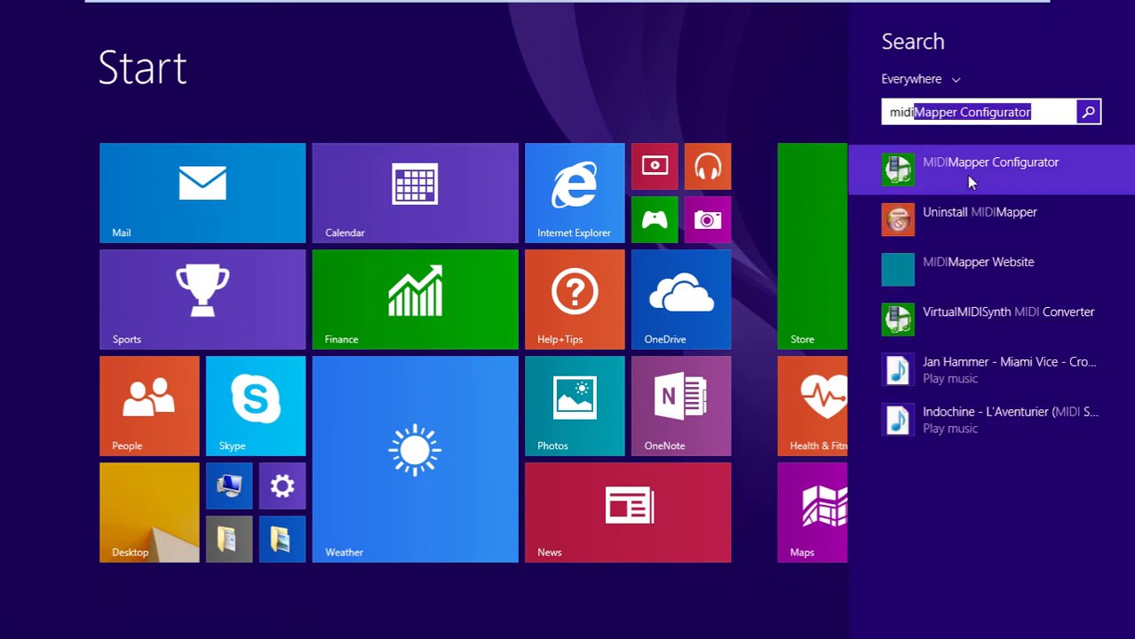
left_click(968, 177)
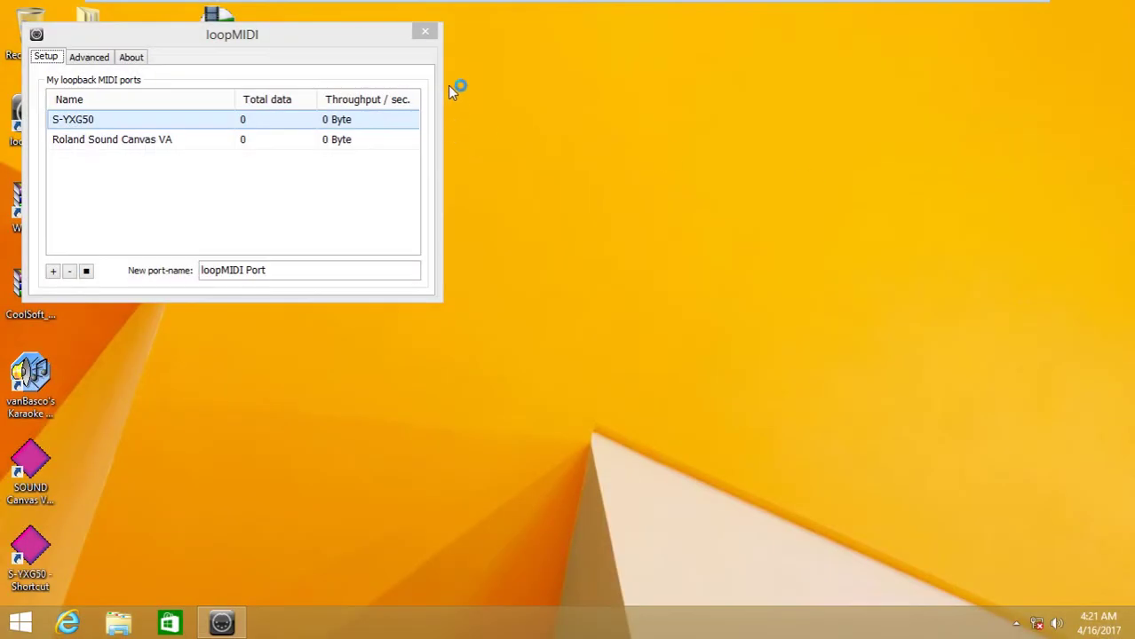
left_click(425, 32)
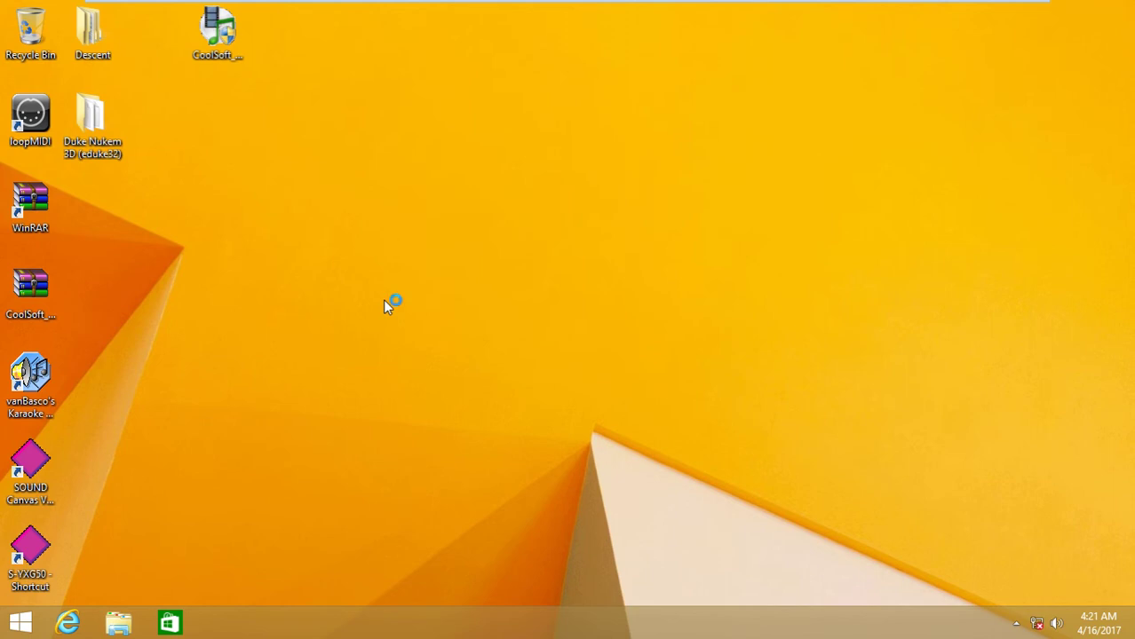
left_click(1016, 623)
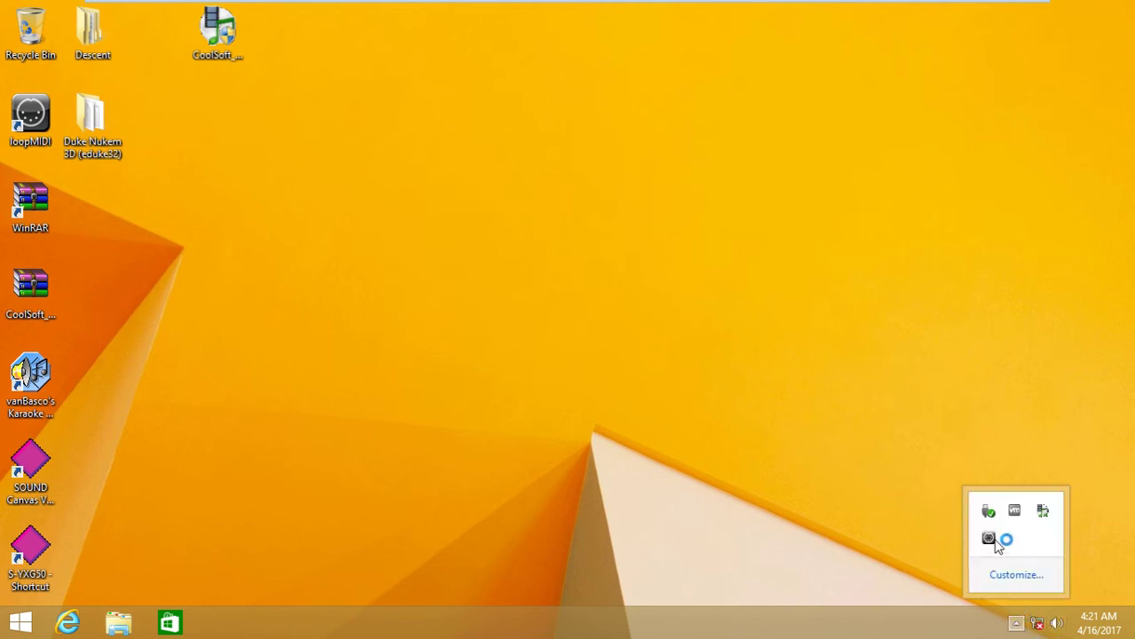
Open the VirtualMIDISynth MIDI Mixer and move it to the left edge of the screen.
left_click(1046, 515)
left_click(528, 226)
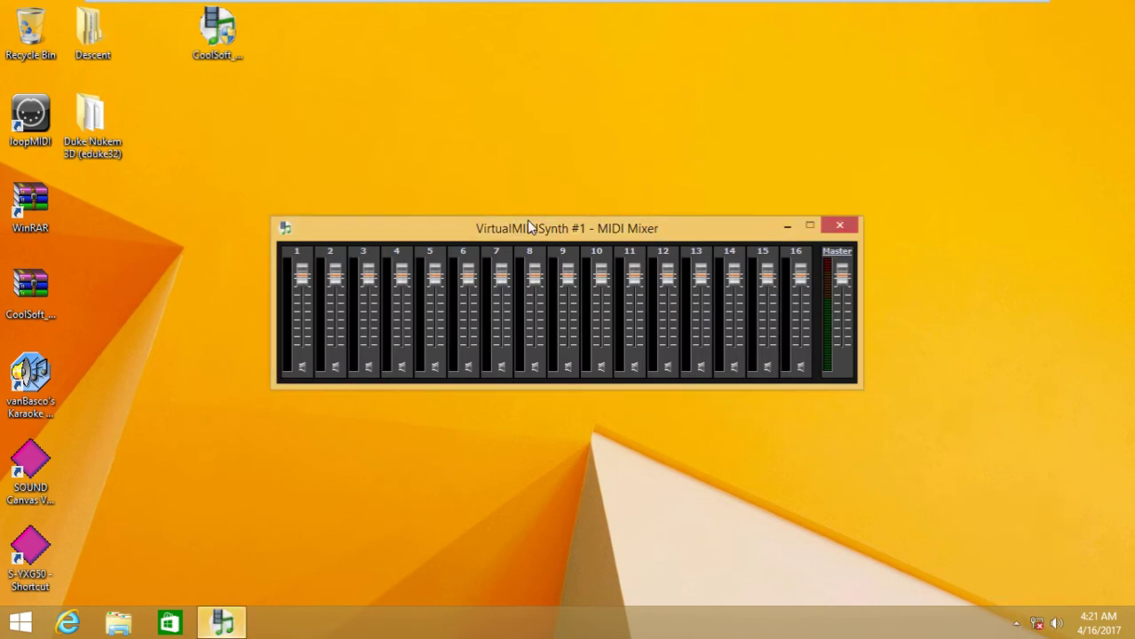
left_click_drag(529, 226, 255, 359)
Choose VirtualMIDISynth #1 as MIDIMapper's default MIDI device, apply it, and click Ok.
left_click(14, 619)
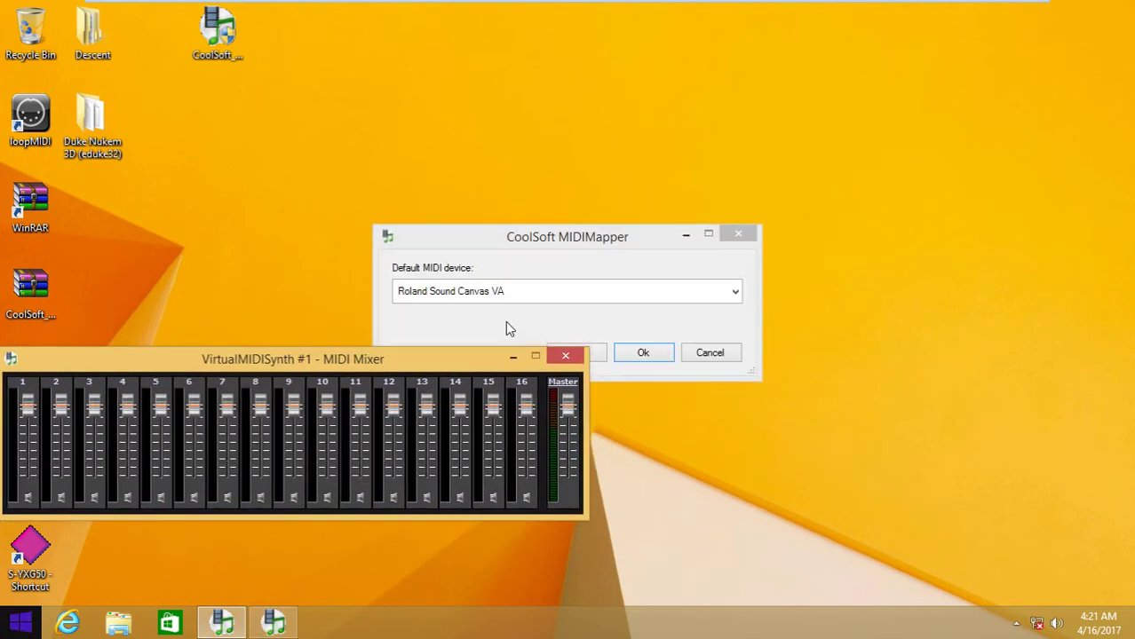
left_click(508, 293)
left_click(512, 249)
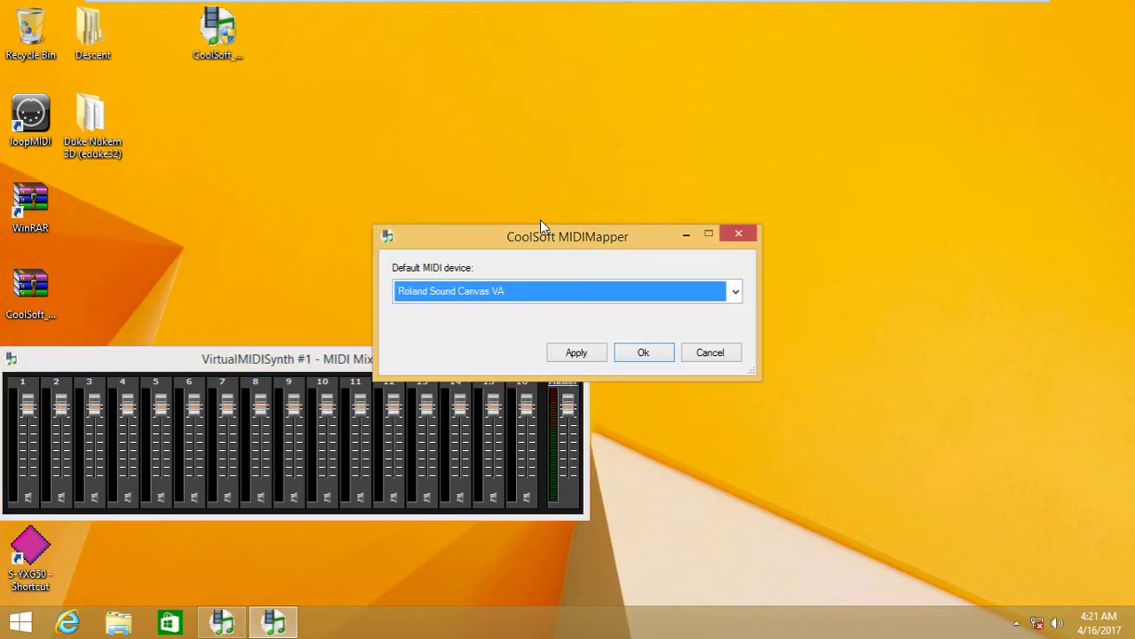
left_click_drag(539, 237, 564, 128)
left_click(548, 188)
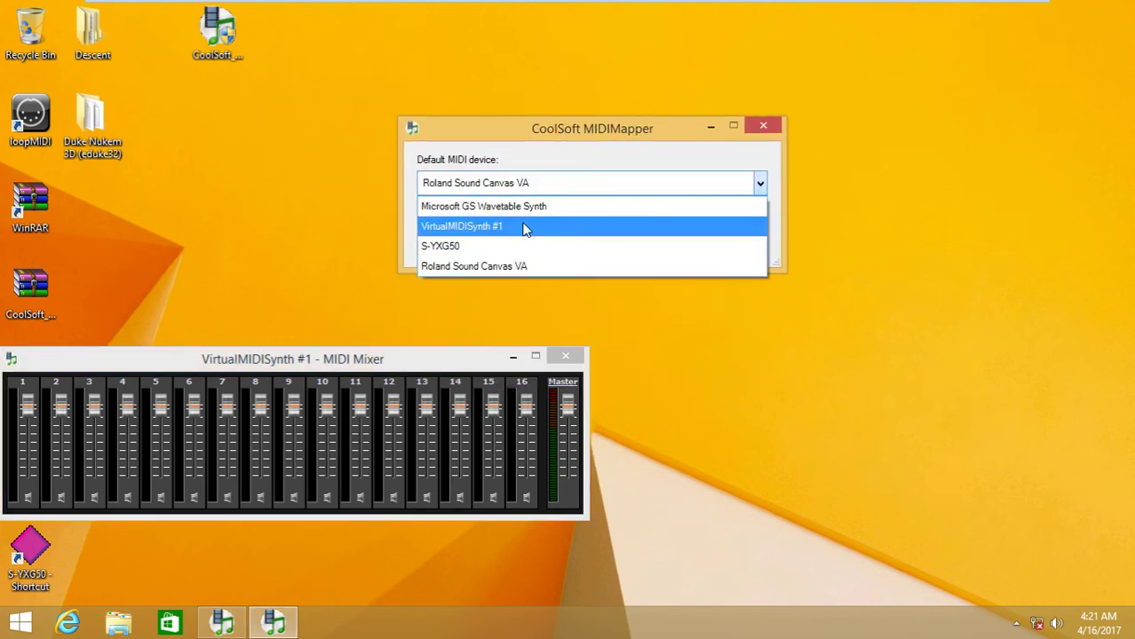
left_click(524, 227)
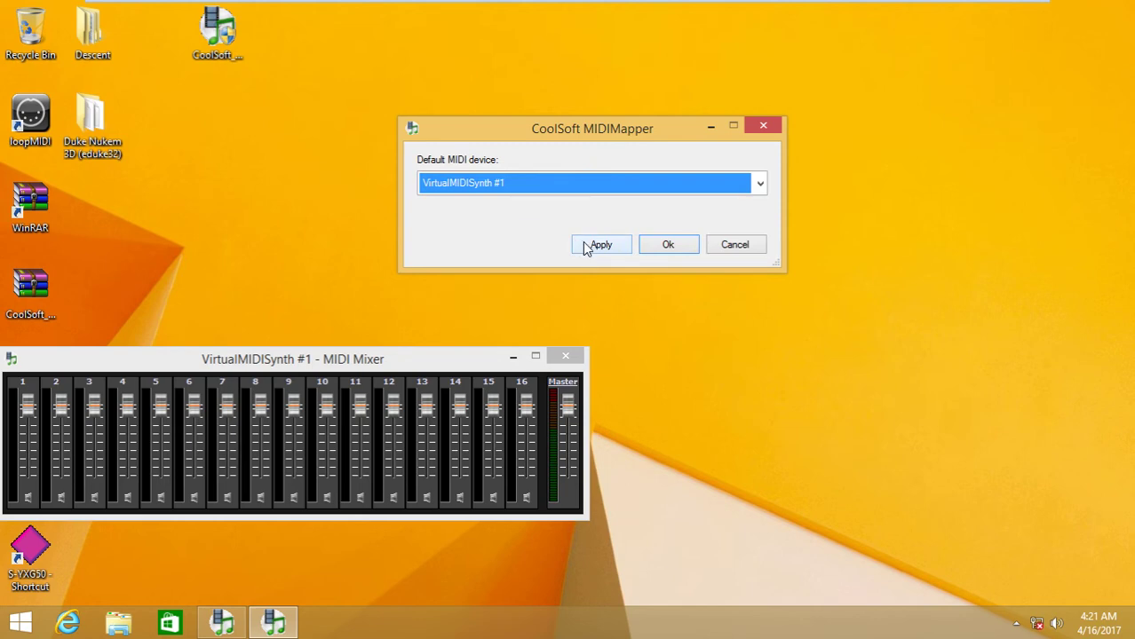
left_click(604, 248)
left_click(664, 246)
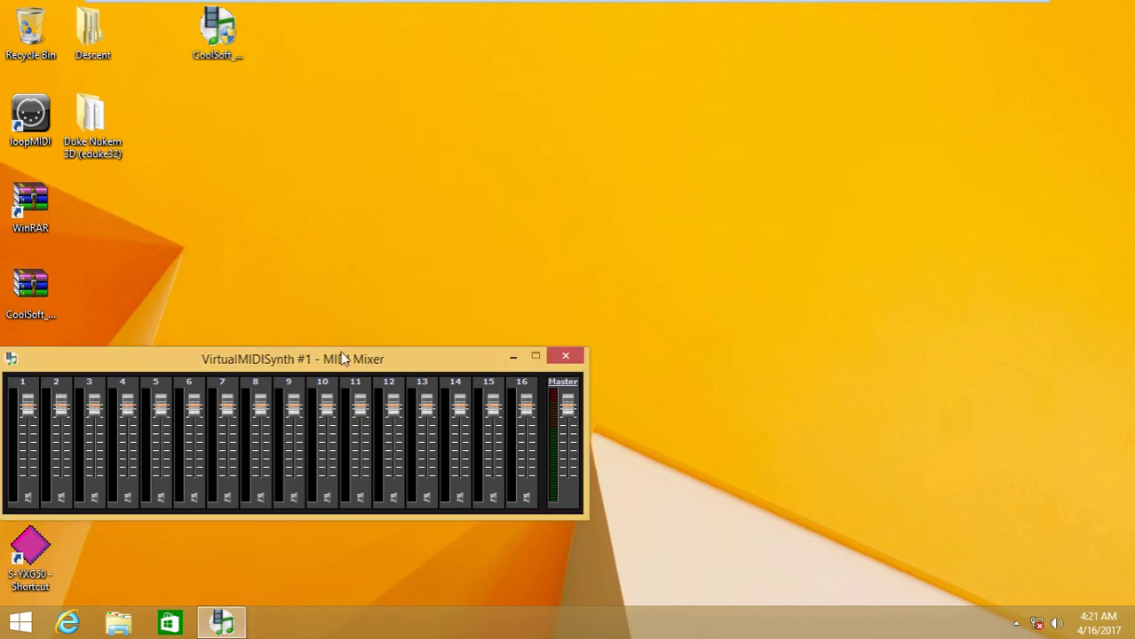
left_click_drag(342, 359, 695, 414)
Open the Duke Nukem 3D (eduke32) folder and arrange it beside the MIDI mixer.
left_click(95, 124)
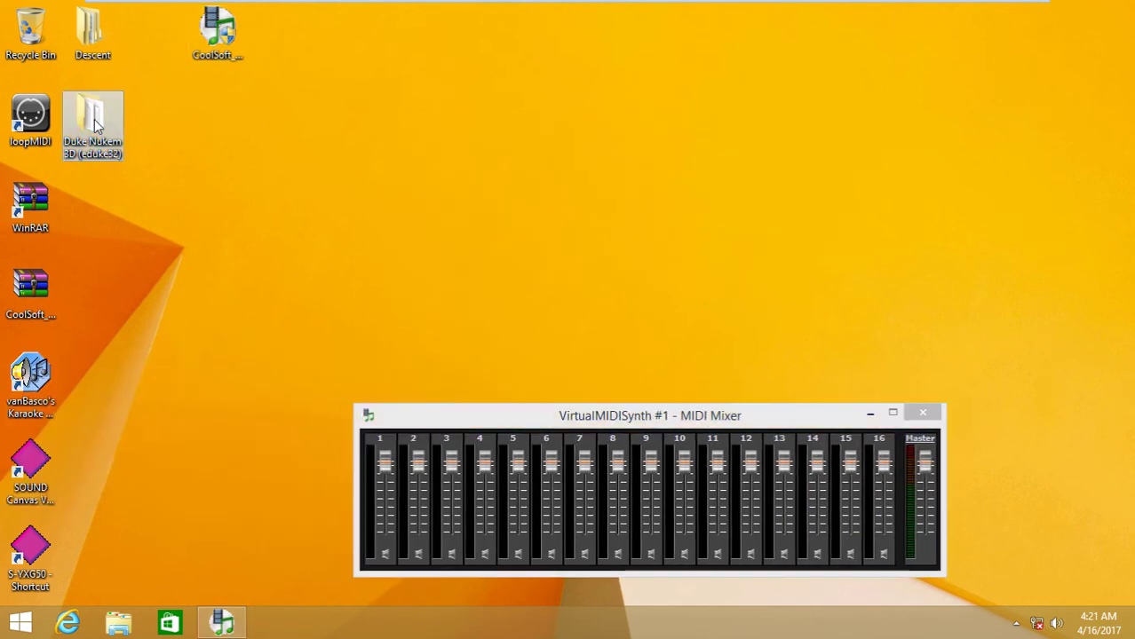
double_click(95, 124)
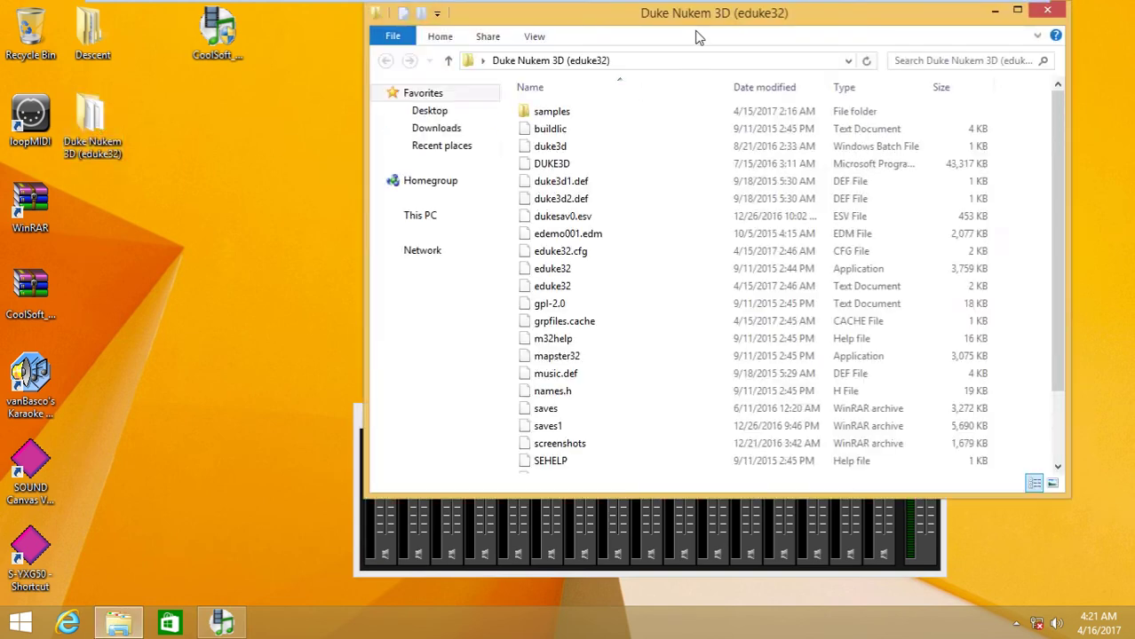
left_click_drag(892, 24, 630, 46)
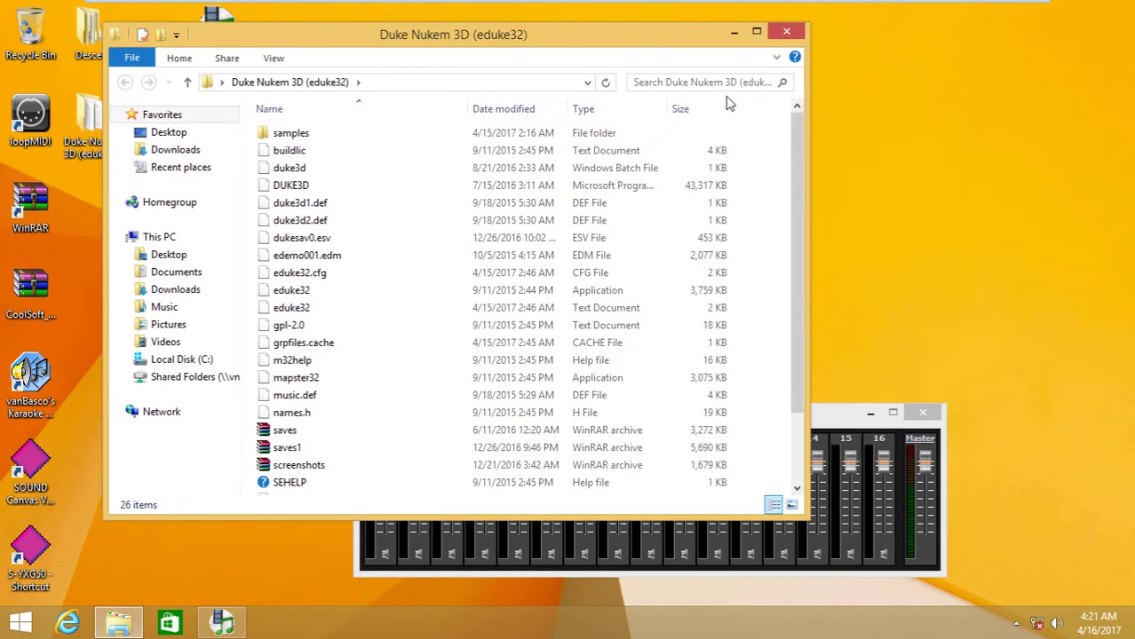
left_click_drag(851, 413, 888, 416)
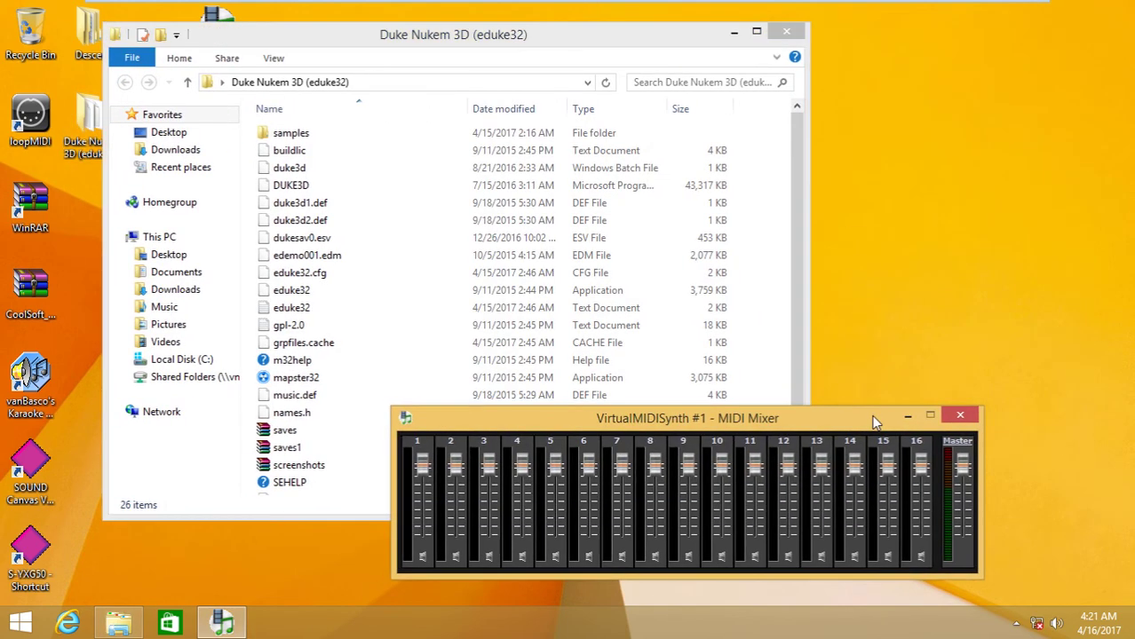
Launch eduke32, start the game to test the music, then bring up the quit prompt.
left_click(424, 362)
key("e")
key("Down")
key("Down")
key("Down")
key("Up")
key("Return")
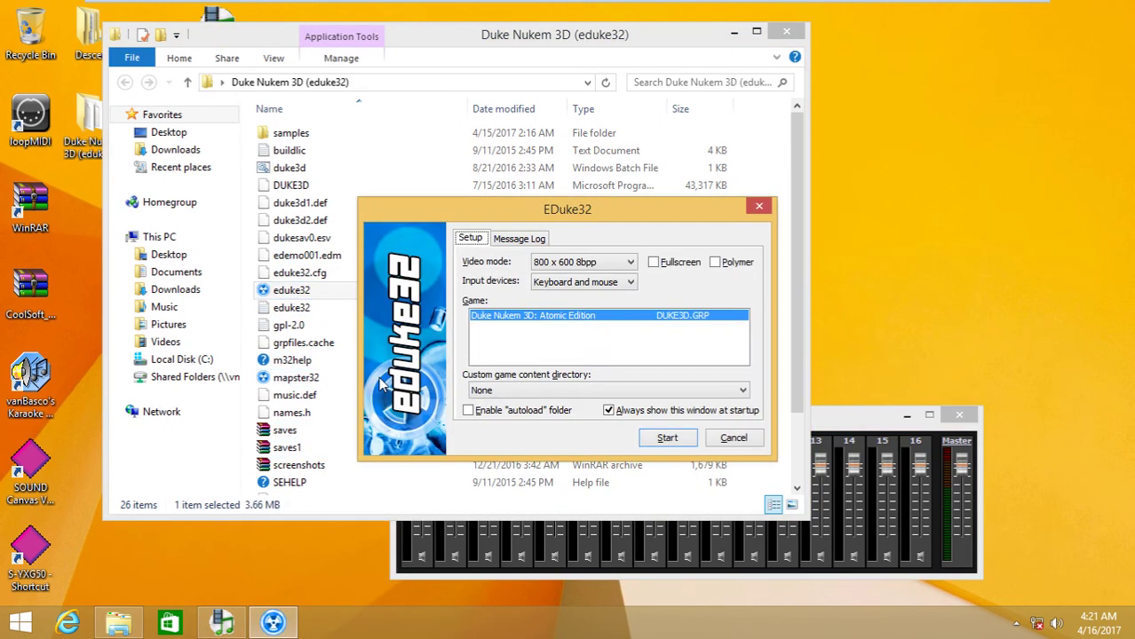
left_click(662, 439)
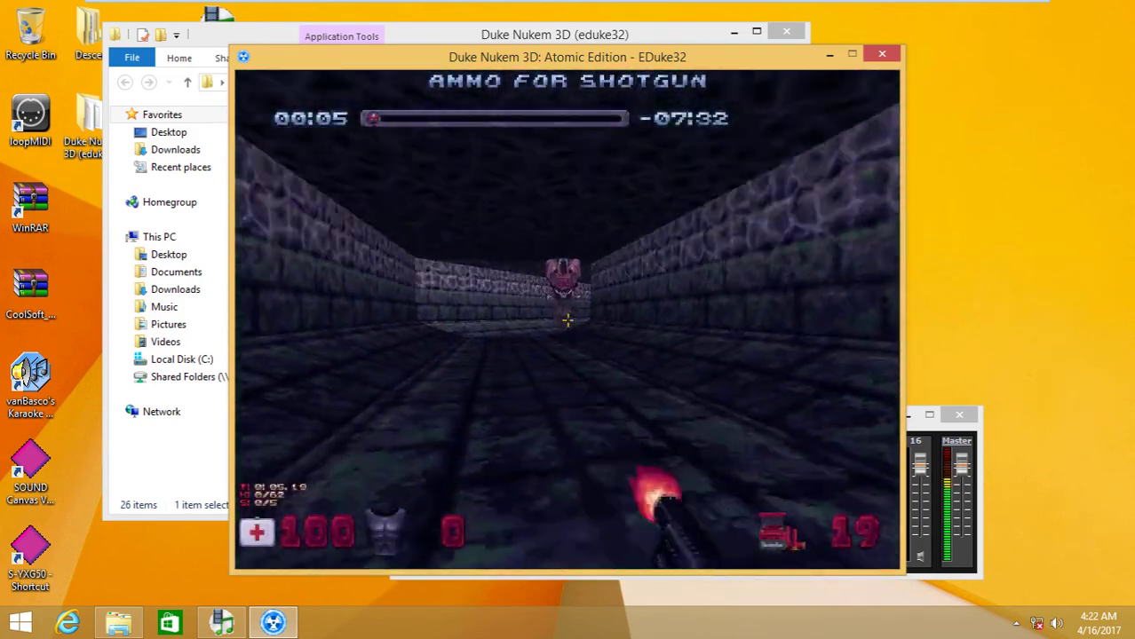
key("Escape")
key("Escape")
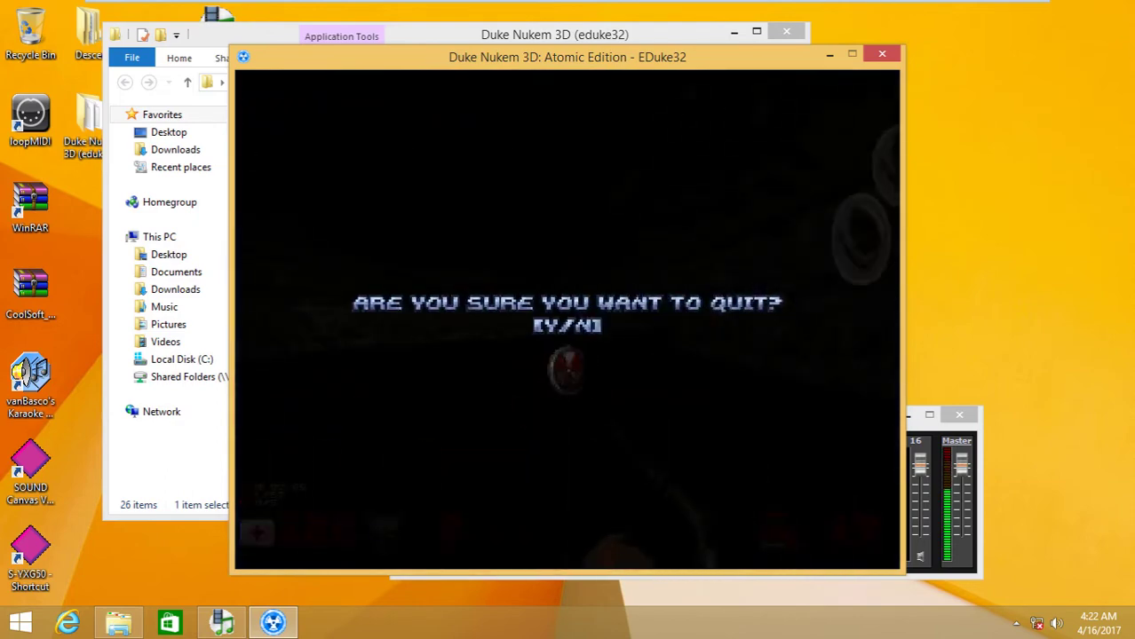
Quit EDuke32, close the VirtualMIDISynth mixer, and launch MIDIMapper Configurator via a Start search for 'mid'.
key("y")
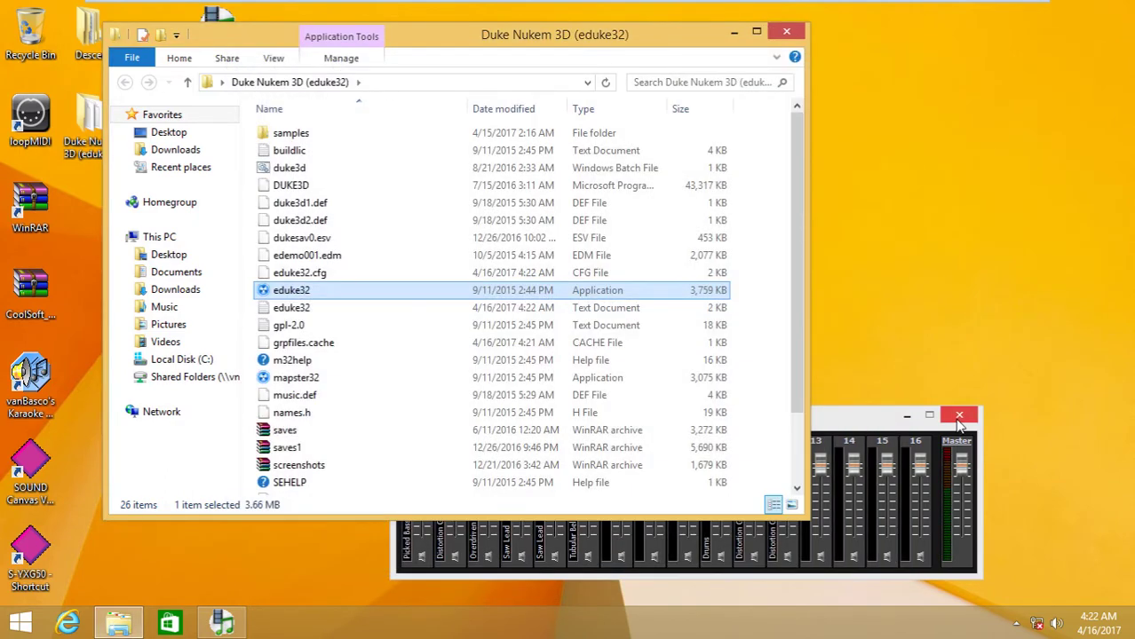
left_click(960, 416)
left_click(2, 631)
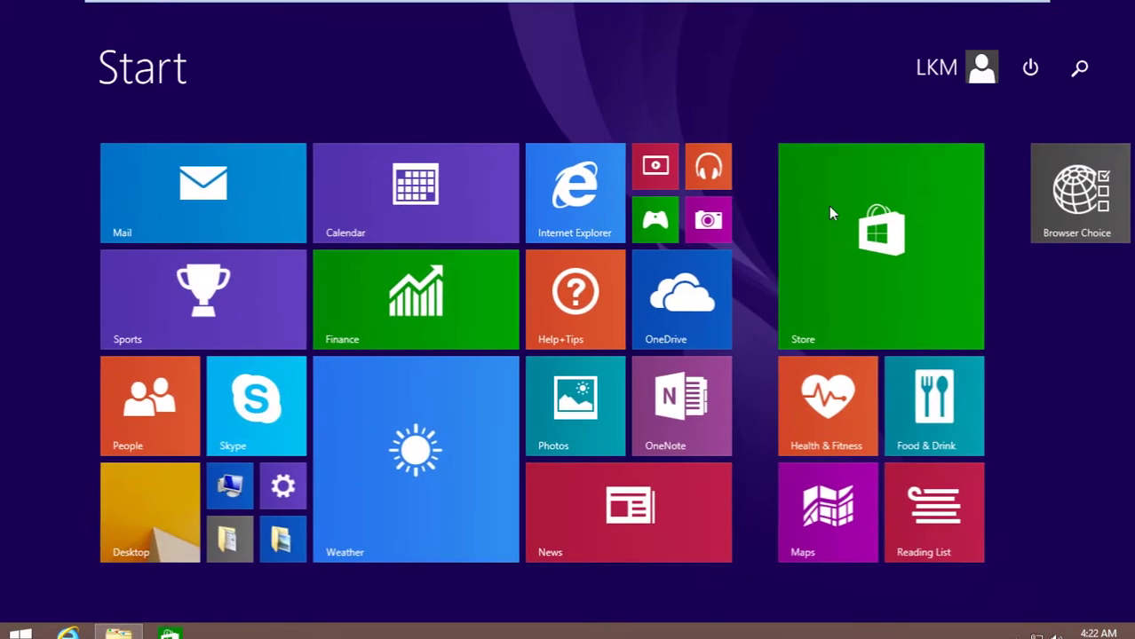
left_click(1059, 71)
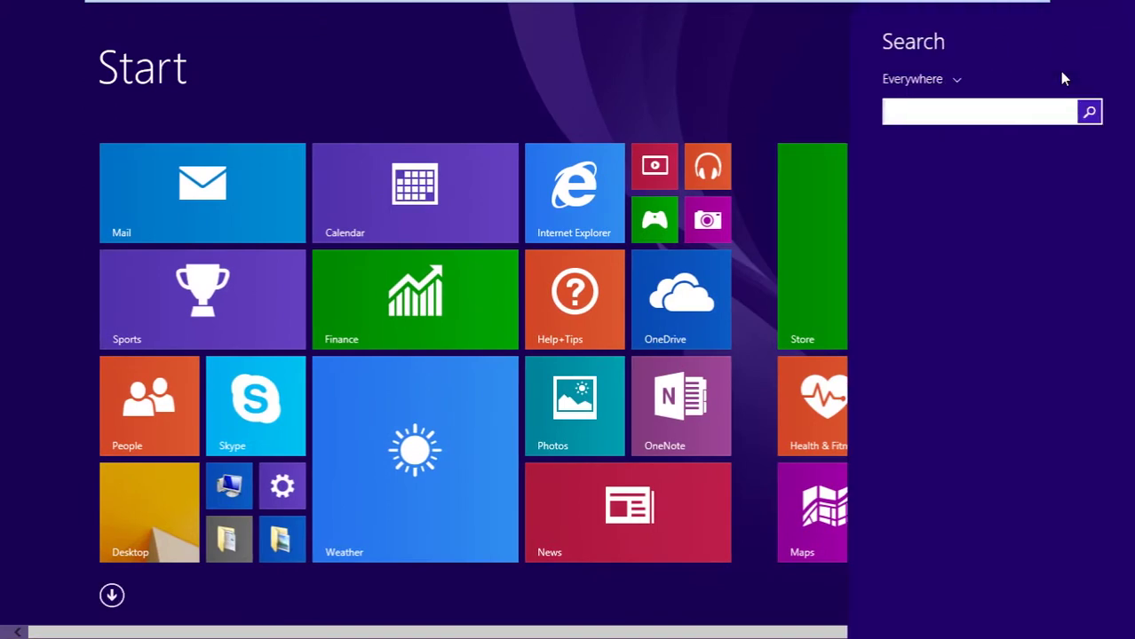
type("midiMapper Configurator")
key("Return")
Set the default MIDI device to S-YXG50 and confirm with Ok.
left_click(795, 39)
left_click(566, 297)
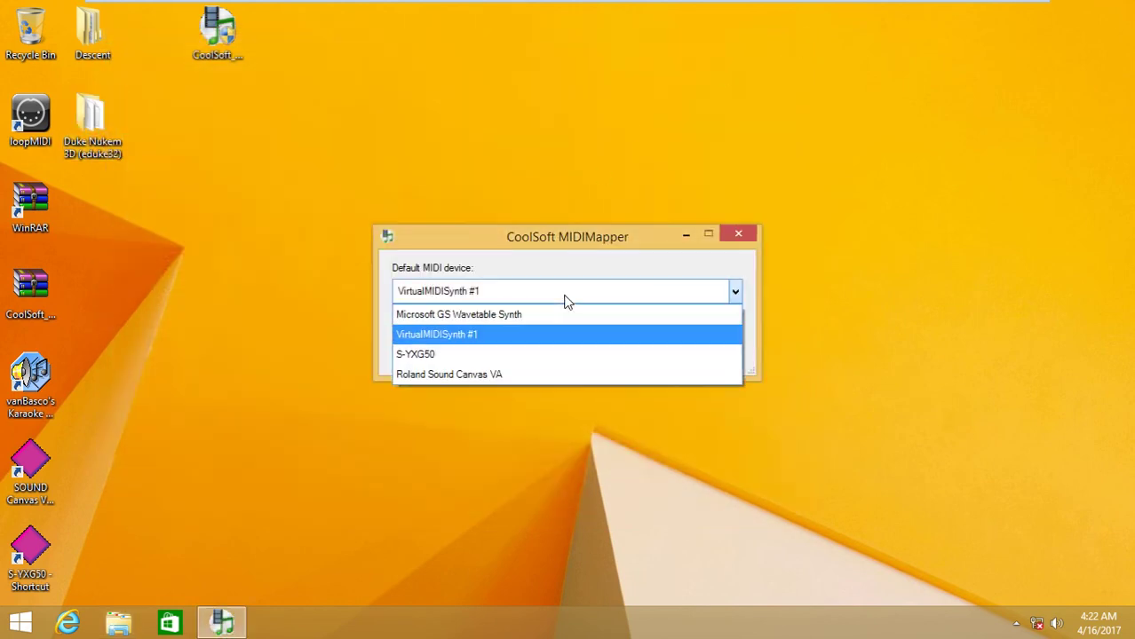
left_click(495, 353)
left_click(642, 356)
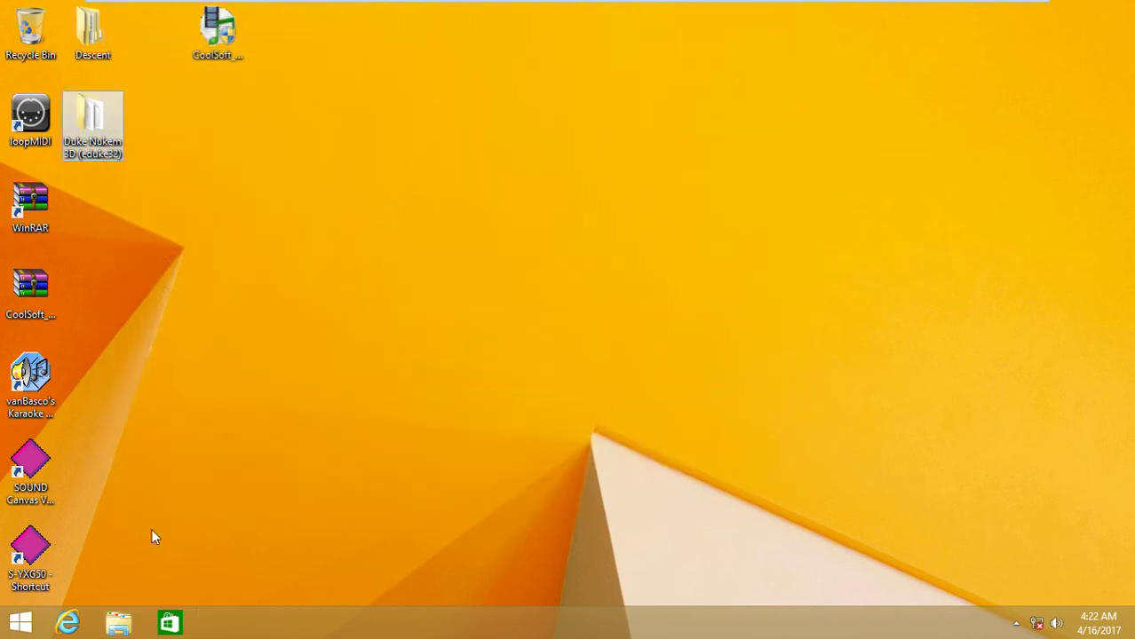
Open the Duke Nukem 3D folder and start eduke32 with S-YXG50 playing the music.
double_click(92, 120)
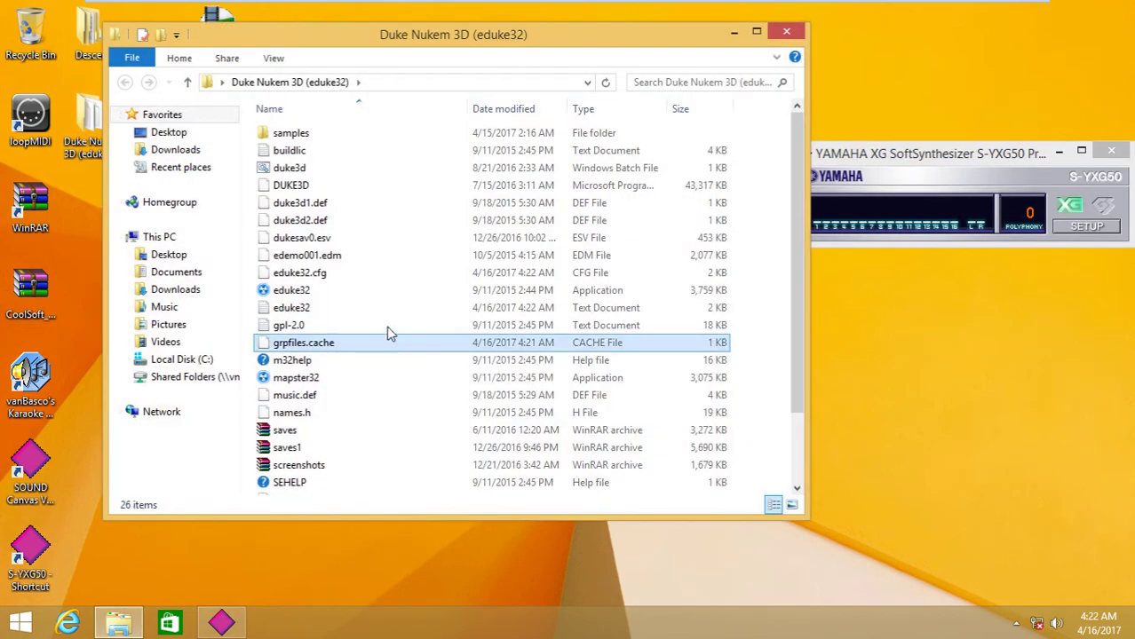
double_click(355, 291)
left_click(654, 435)
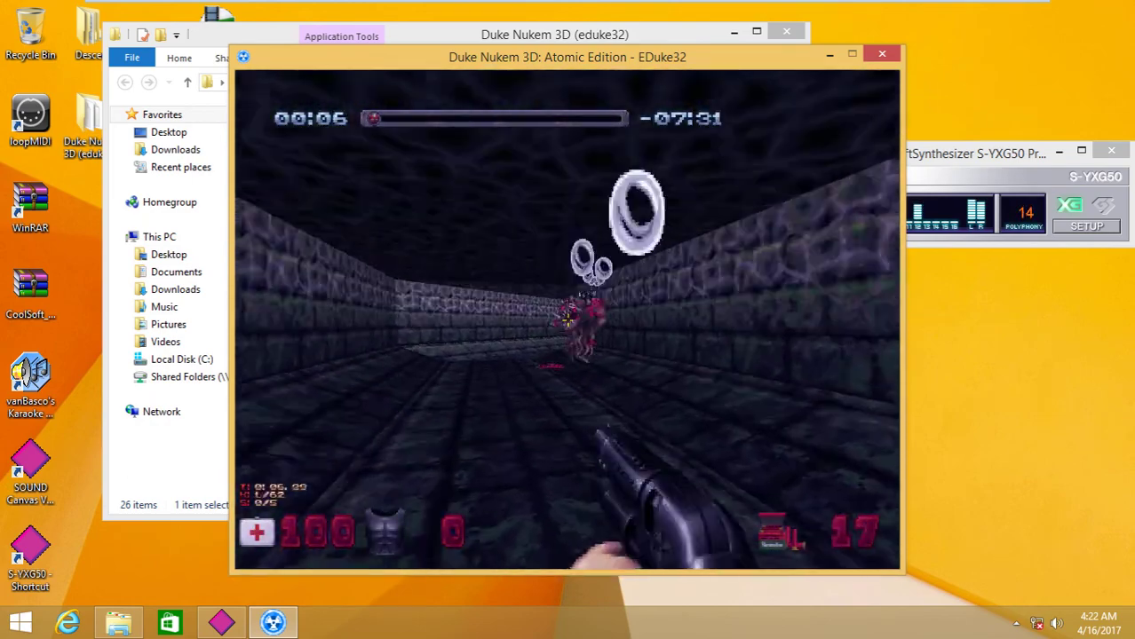
Quit the game from the Esc menu, confirming with Y.
key("Escape")
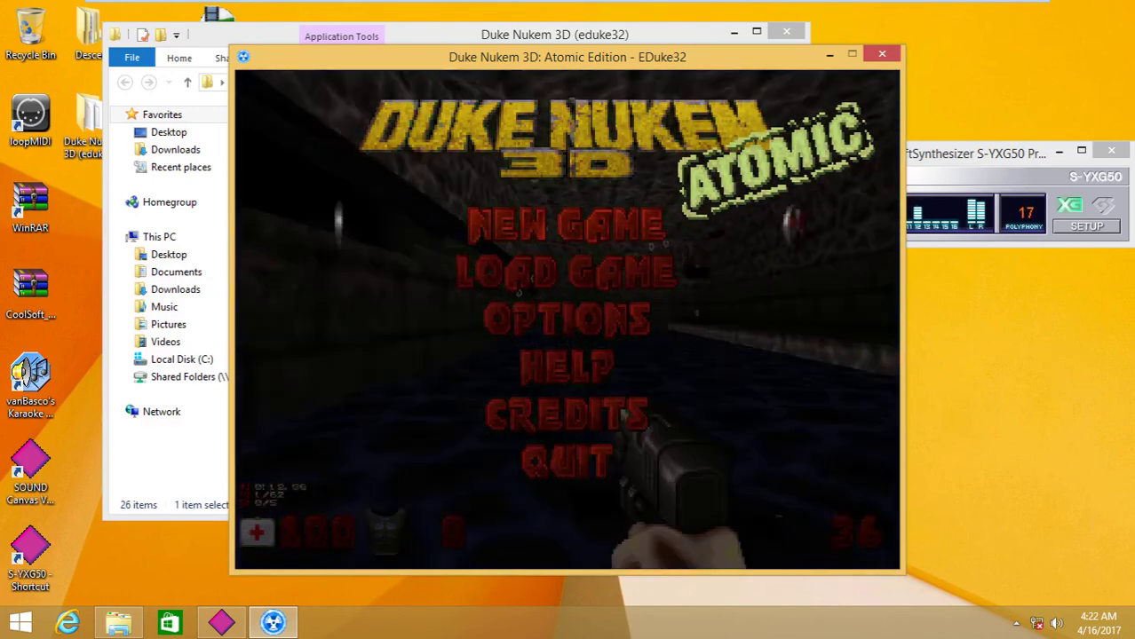
key("Return")
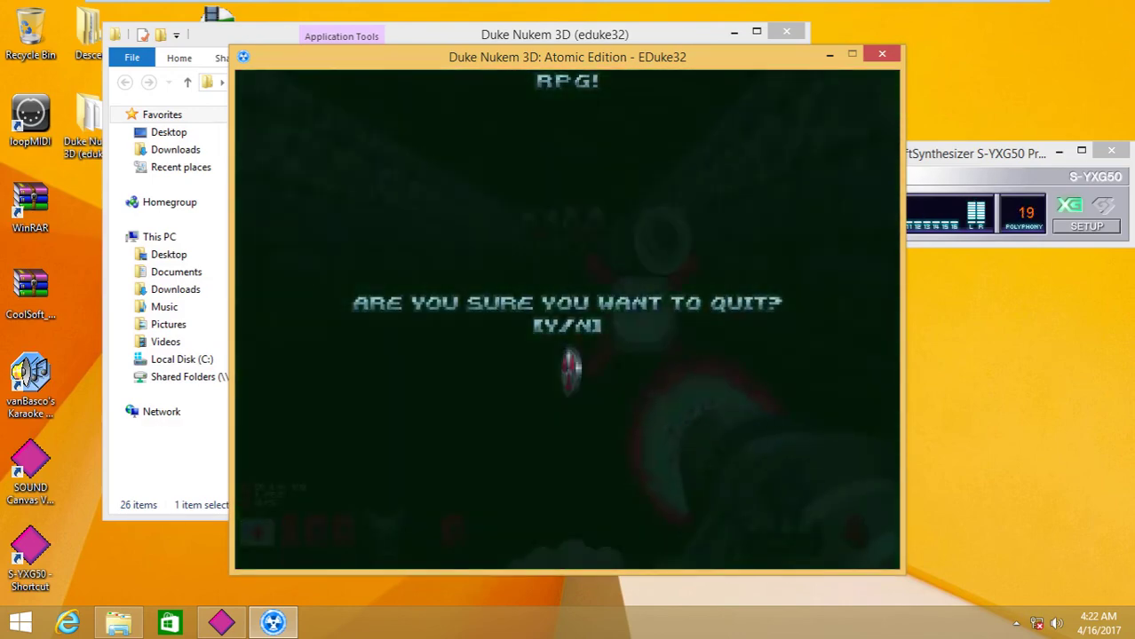
key("y")
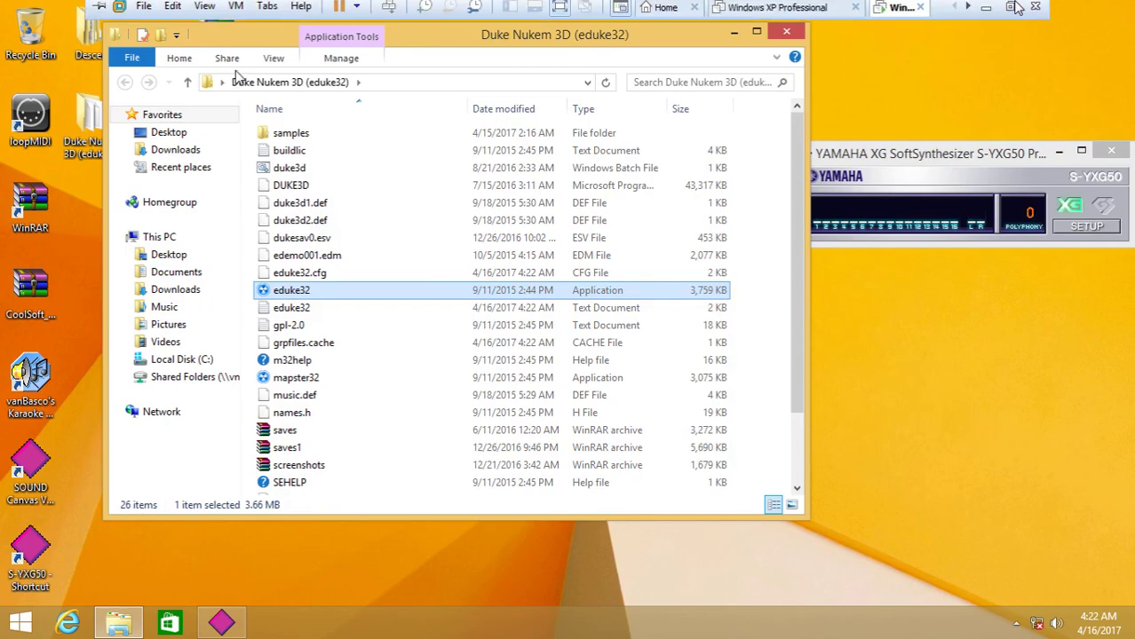
left_click(991, 16)
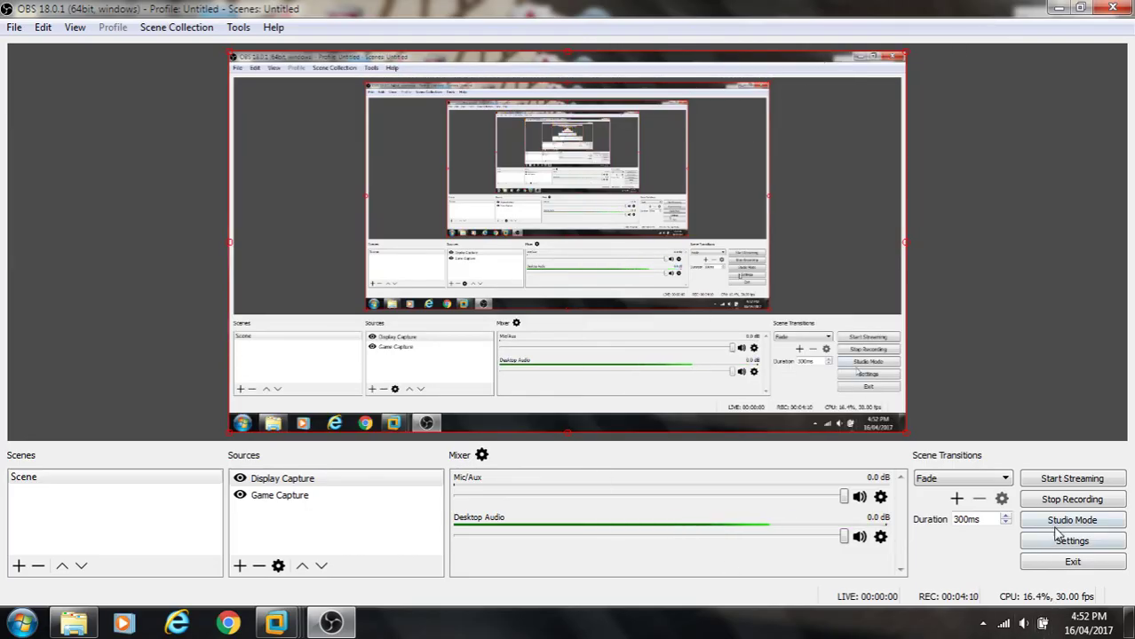